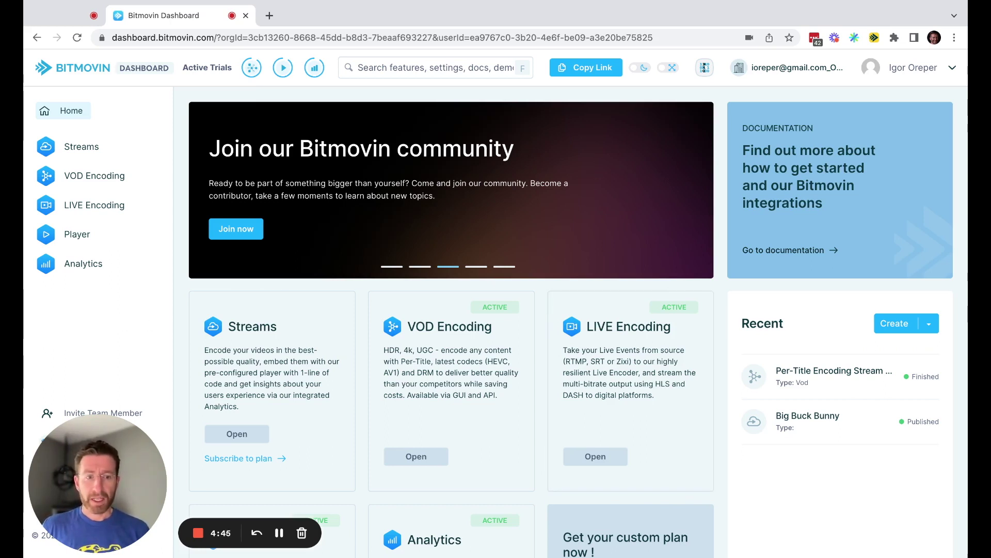
Step: Go to the Streams list and begin creating a new video stream
{"action": "left_click", "coordinate": [81, 147]}
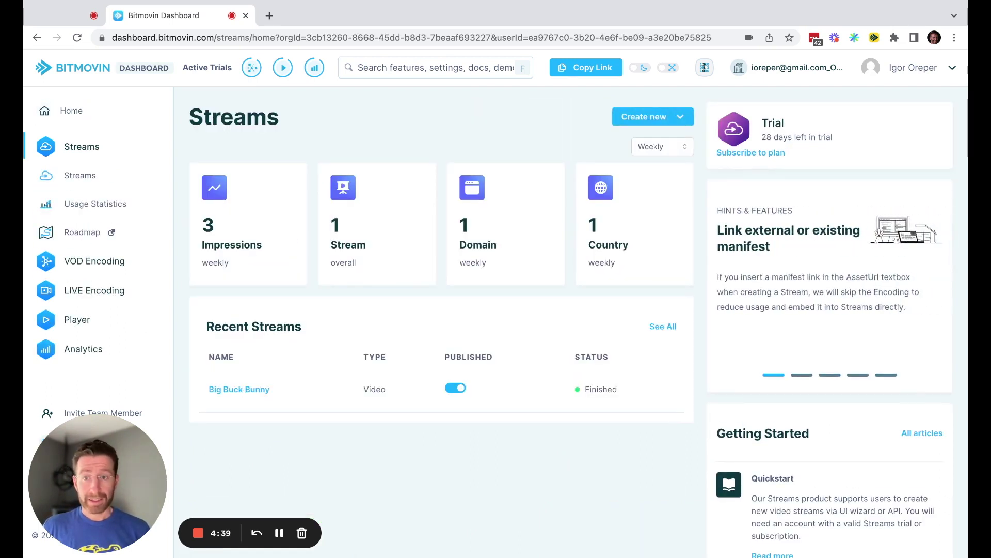
{"action": "left_click", "coordinate": [80, 175]}
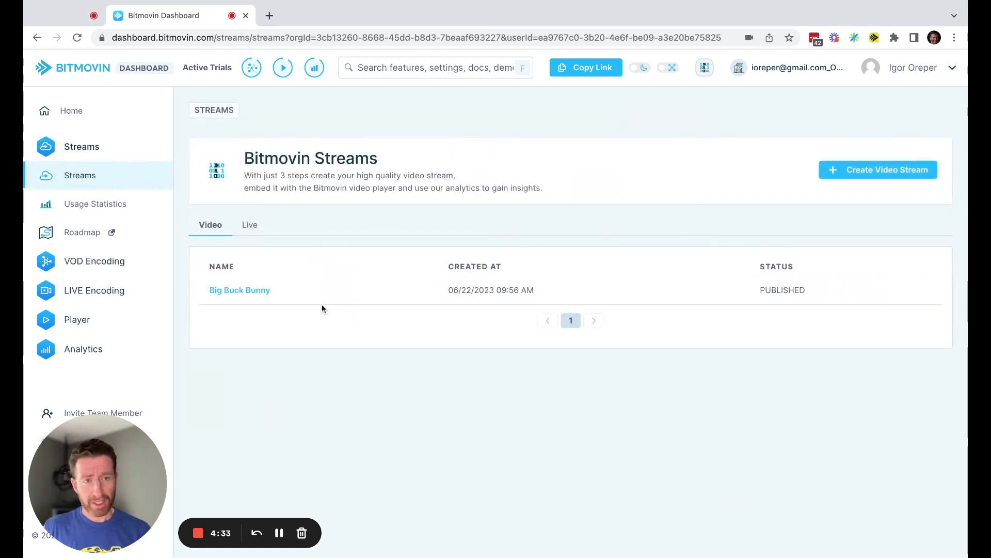
{"action": "left_click", "coordinate": [853, 171]}
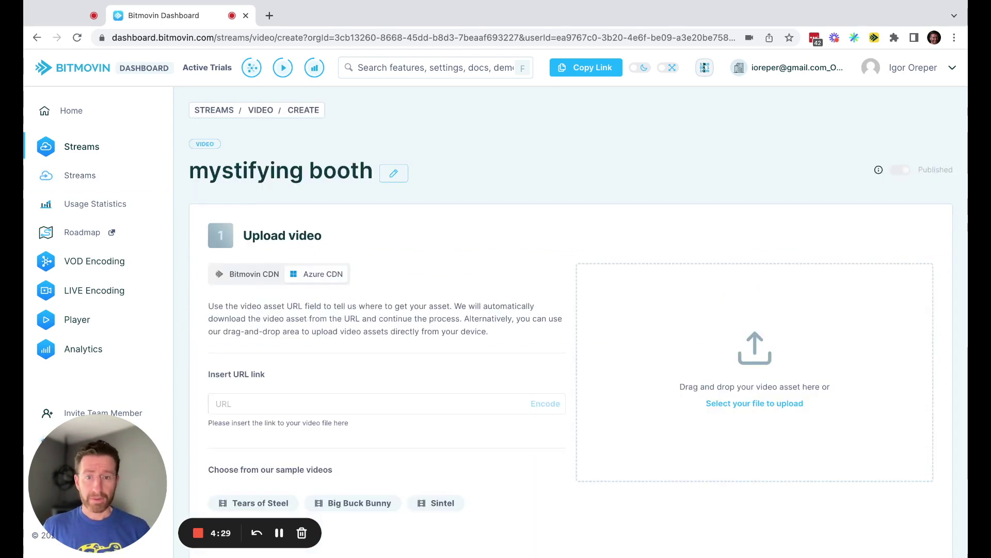
Step: Pick the Big Buck Bunny sample video as the new stream's source
{"action": "scroll", "coordinate": [614, 206], "scroll_direction": "down", "scroll_amount": 2}
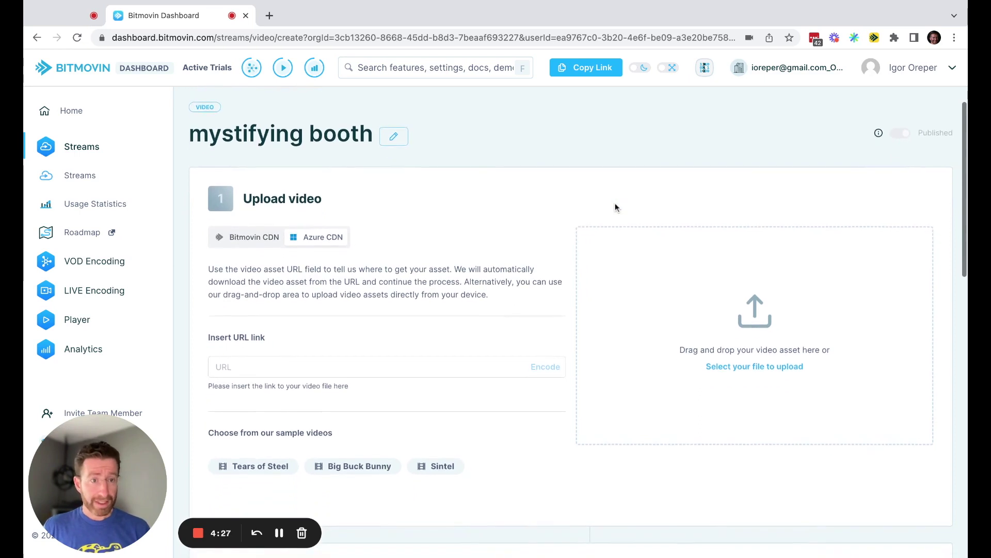
{"action": "scroll", "coordinate": [578, 322], "scroll_direction": "down", "scroll_amount": 1}
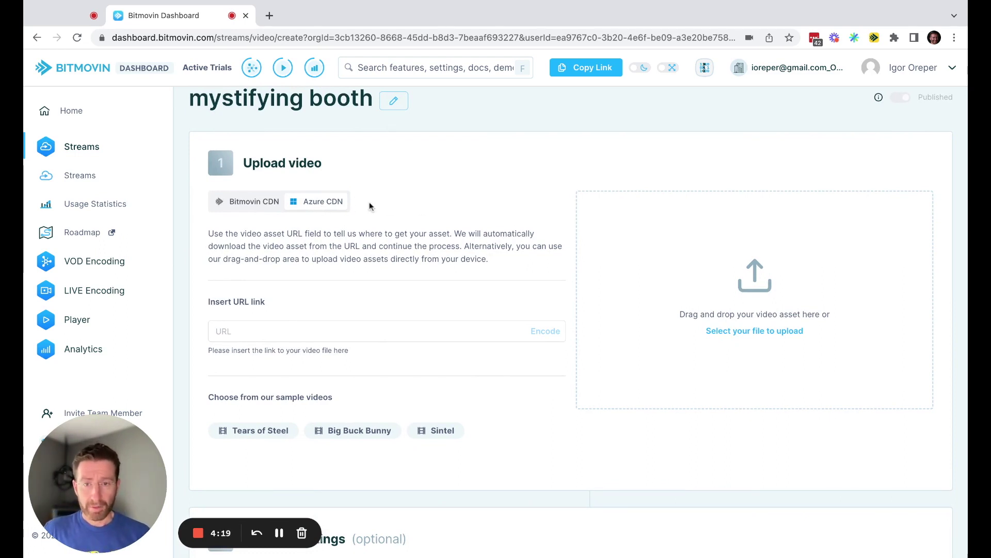
{"action": "scroll", "coordinate": [370, 201], "scroll_direction": "down", "scroll_amount": 1}
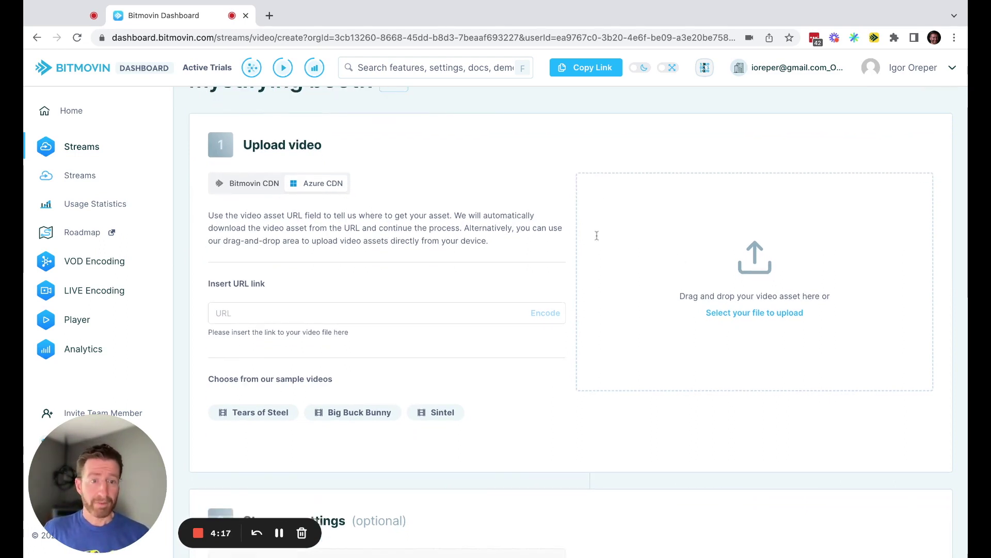
{"action": "left_click", "coordinate": [486, 315]}
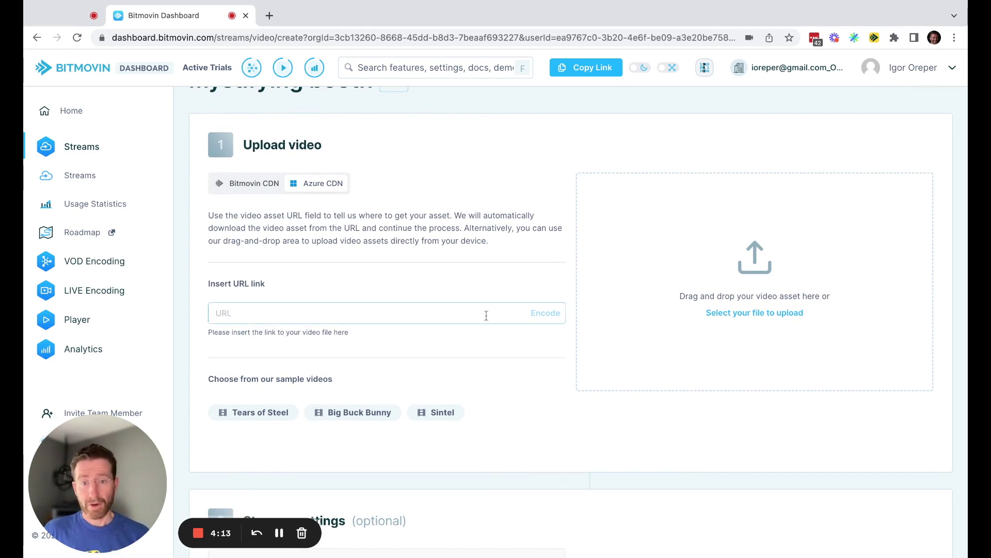
{"action": "left_click", "coordinate": [341, 414]}
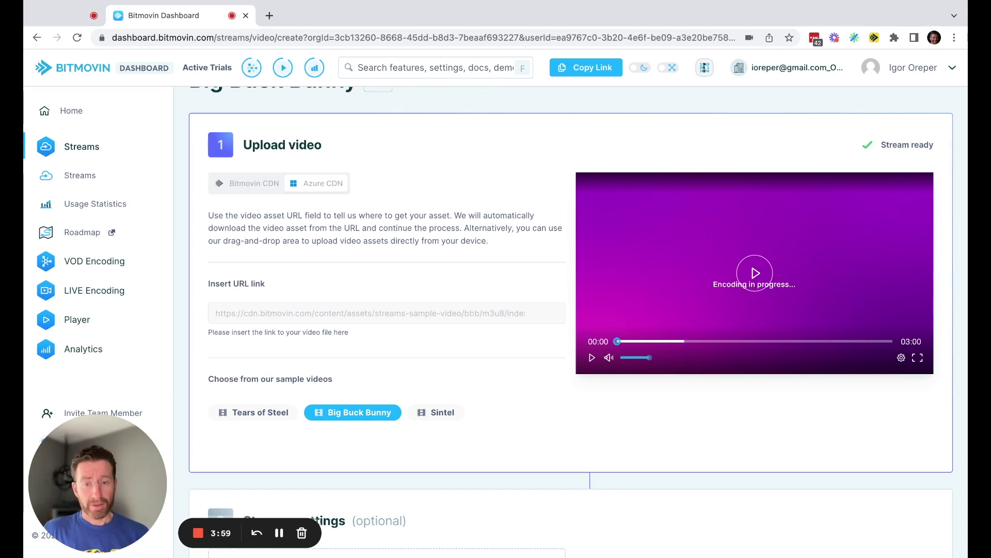
{"action": "scroll", "coordinate": [570, 309], "scroll_direction": "down", "scroll_amount": 7}
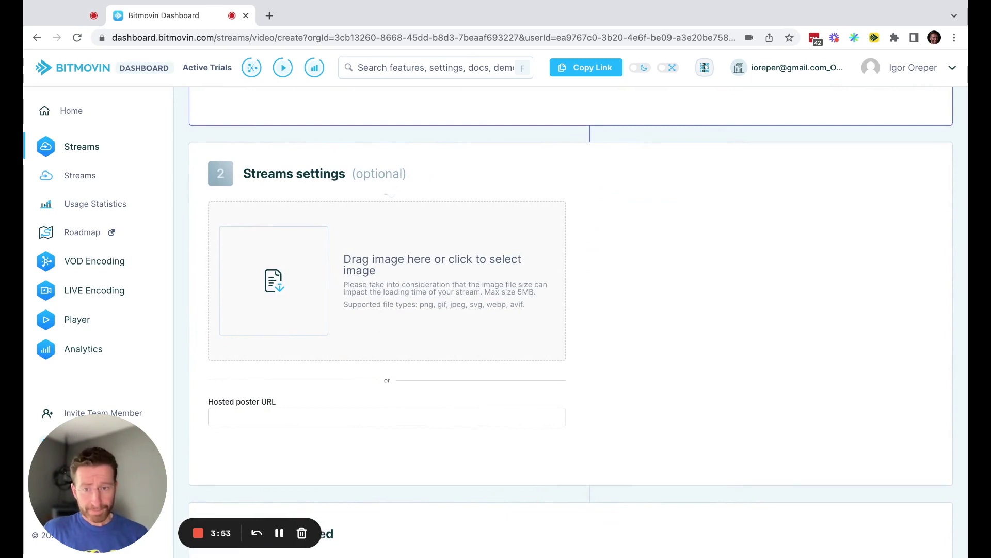
{"action": "scroll", "coordinate": [571, 310], "scroll_direction": "down", "scroll_amount": 5}
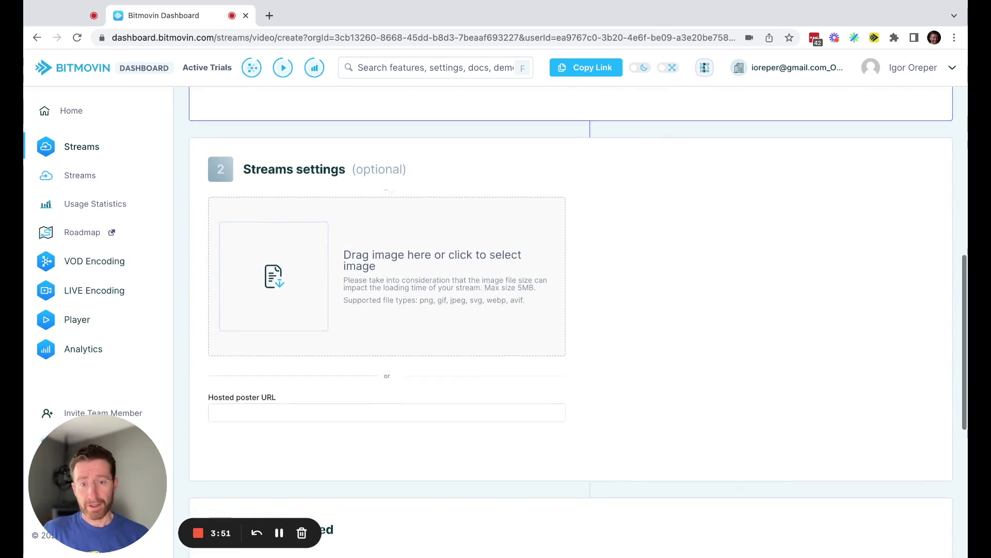
{"action": "scroll", "coordinate": [404, 333], "scroll_direction": "down", "scroll_amount": 2}
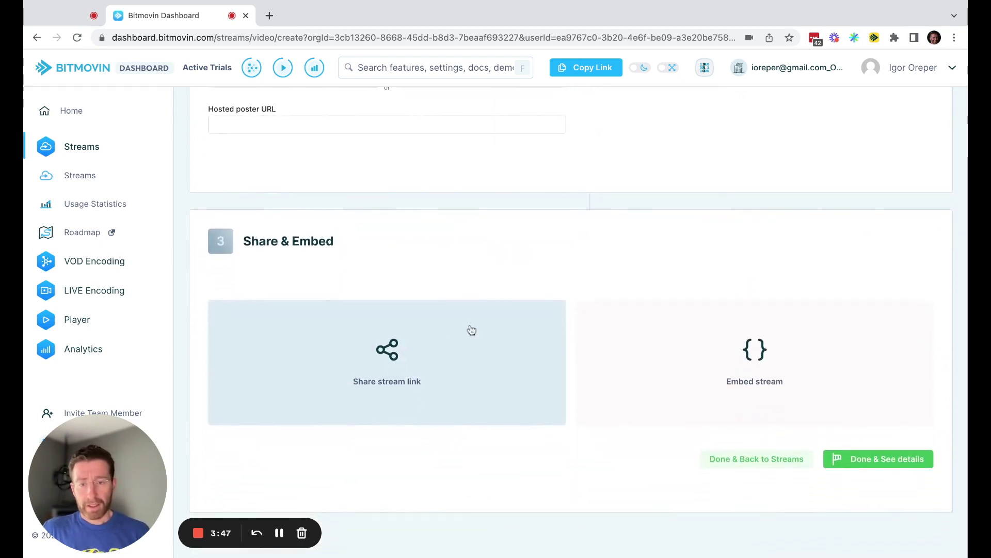
Step: Copy the stream's public share link
{"action": "left_click", "coordinate": [471, 329]}
{"action": "scroll", "coordinate": [469, 330], "scroll_direction": "down", "scroll_amount": 4}
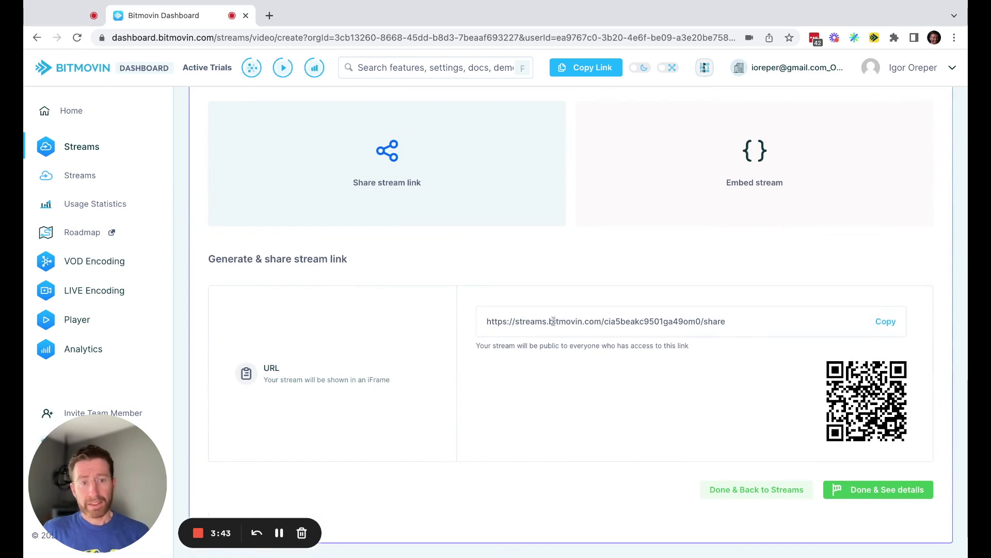
{"action": "left_click", "coordinate": [886, 321]}
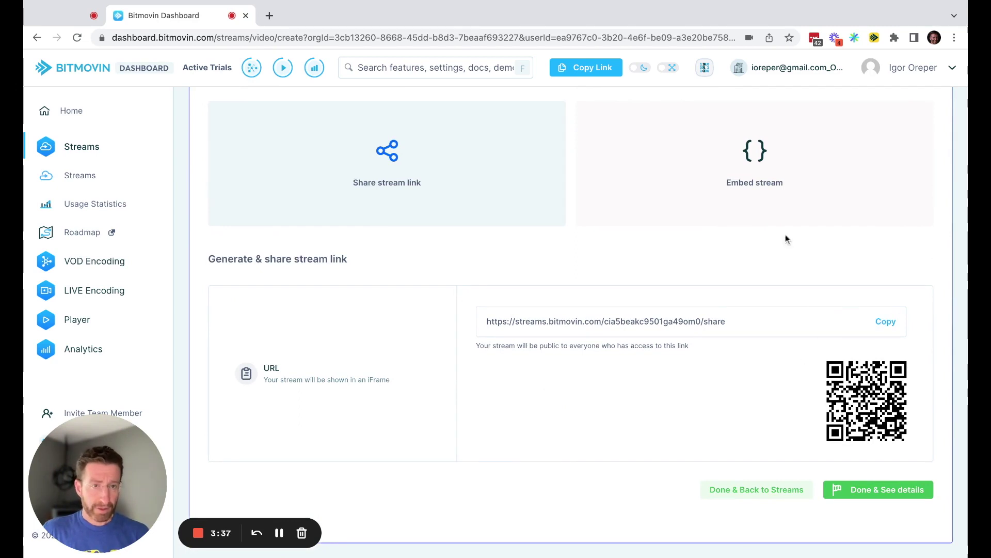
Step: Show the stream's embed code in iFrame format
{"action": "left_click", "coordinate": [714, 177]}
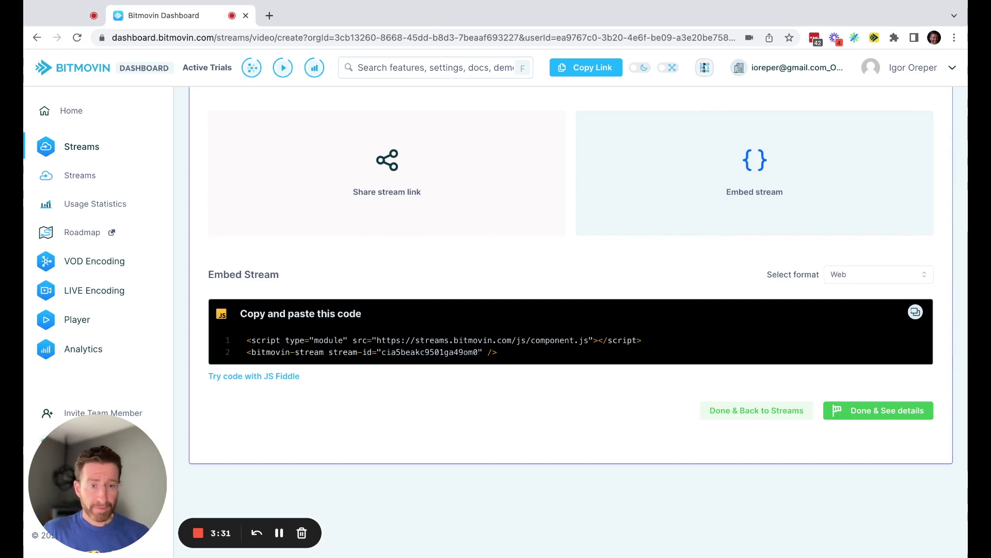
{"action": "left_click", "coordinate": [842, 279]}
{"action": "left_click", "coordinate": [853, 323]}
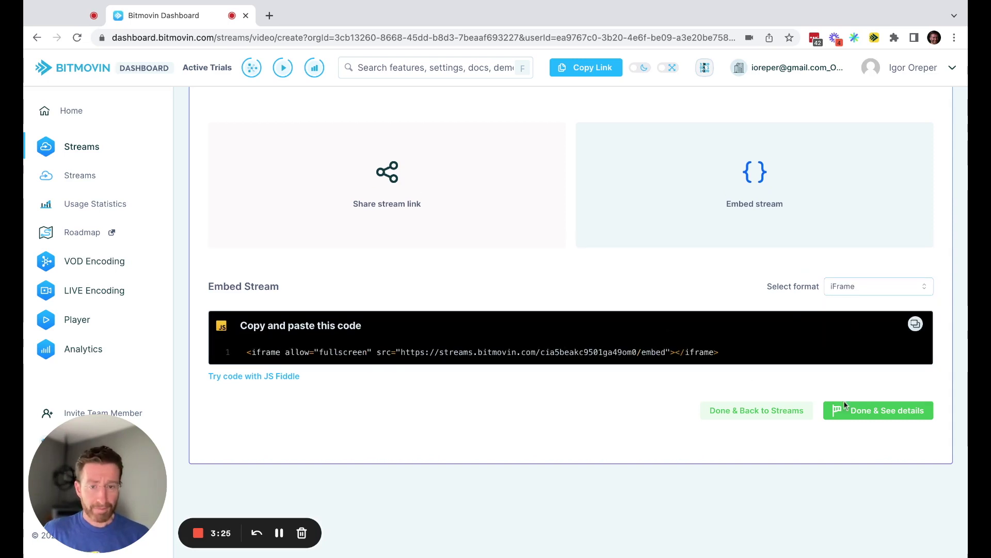
Step: Finish the stream, open its details page and dismiss the feedback survey
{"action": "left_click", "coordinate": [868, 411]}
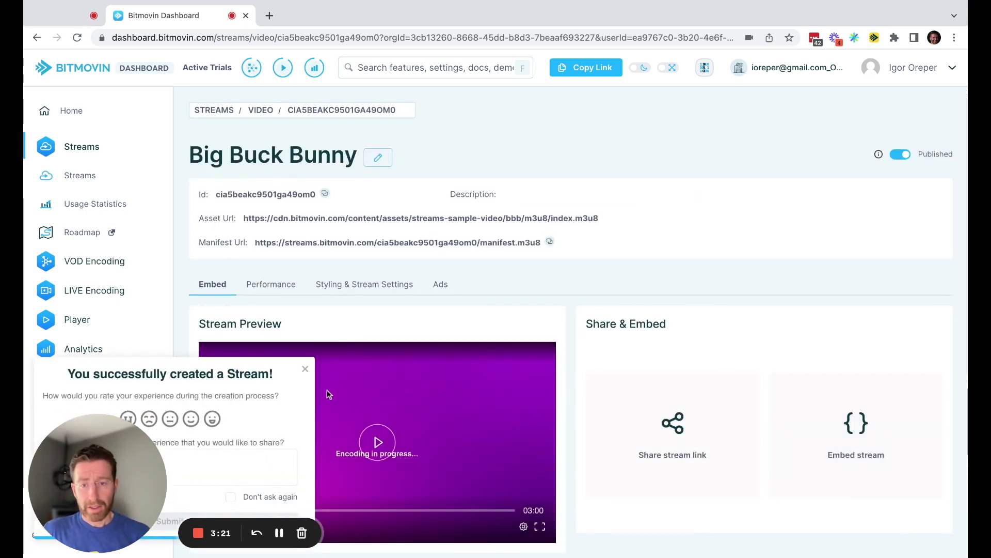
{"action": "left_click", "coordinate": [305, 368]}
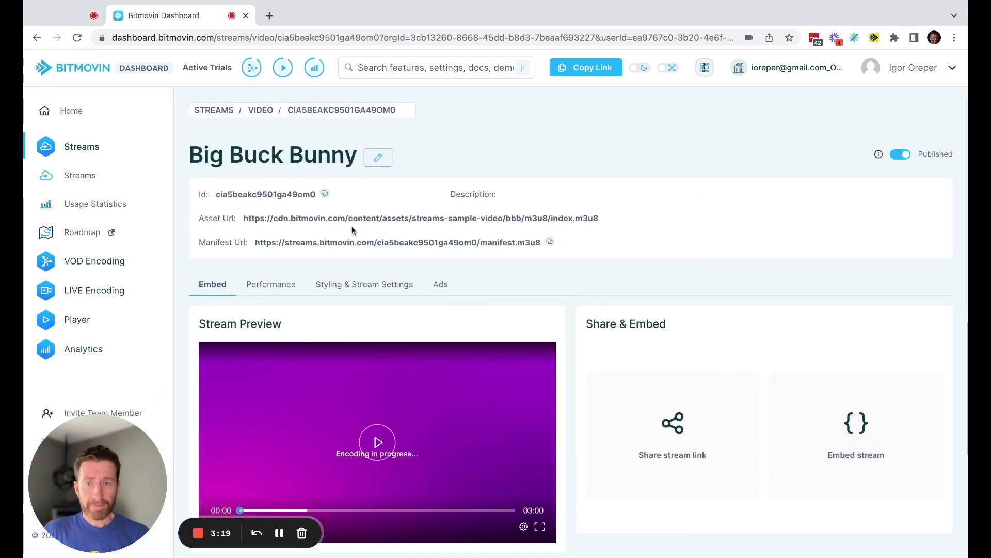
{"action": "scroll", "coordinate": [351, 225], "scroll_direction": "down", "scroll_amount": 2}
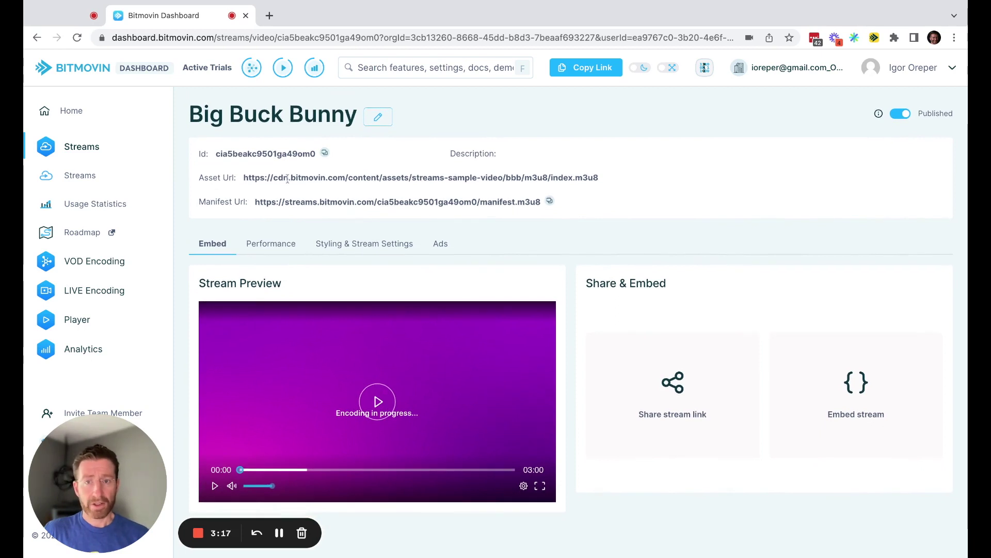
Step: Select the Asset and Manifest URLs and copy the Manifest URL
{"action": "triple_click", "coordinate": [288, 178]}
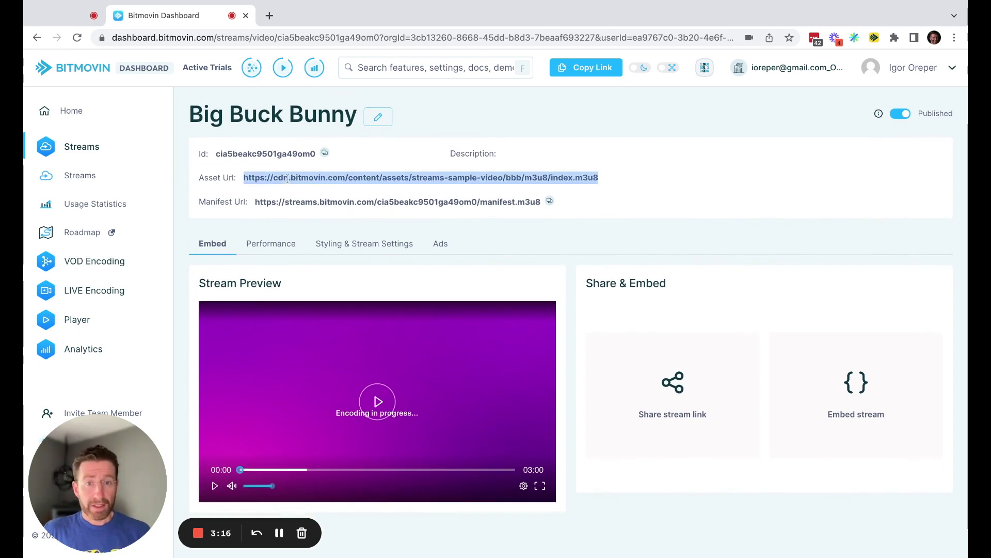
{"action": "triple_click", "coordinate": [270, 201]}
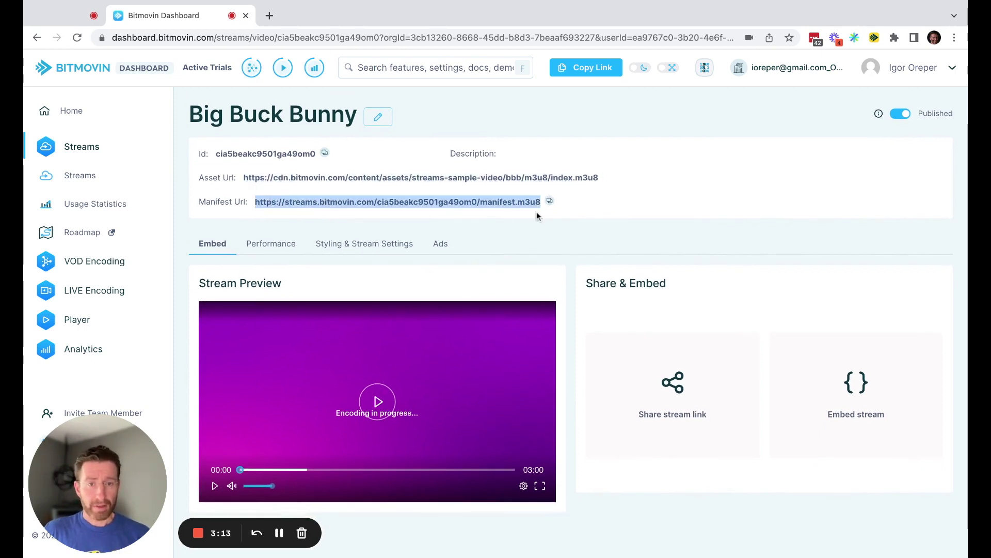
{"action": "left_click", "coordinate": [551, 202]}
{"action": "scroll", "coordinate": [620, 281], "scroll_direction": "down", "scroll_amount": 1}
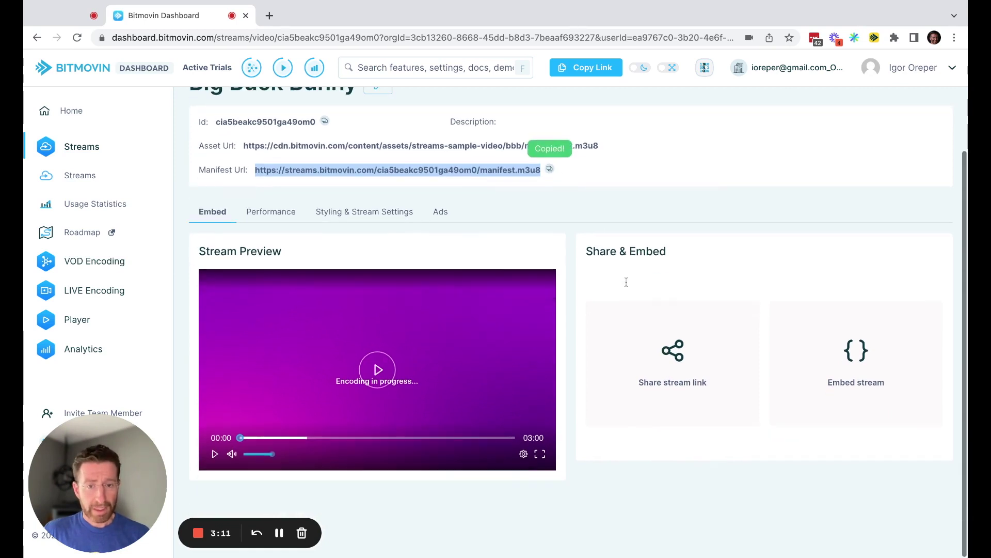
Step: Limit the Performance metrics to Last 15 minutes and review the charts
{"action": "left_click", "coordinate": [274, 214]}
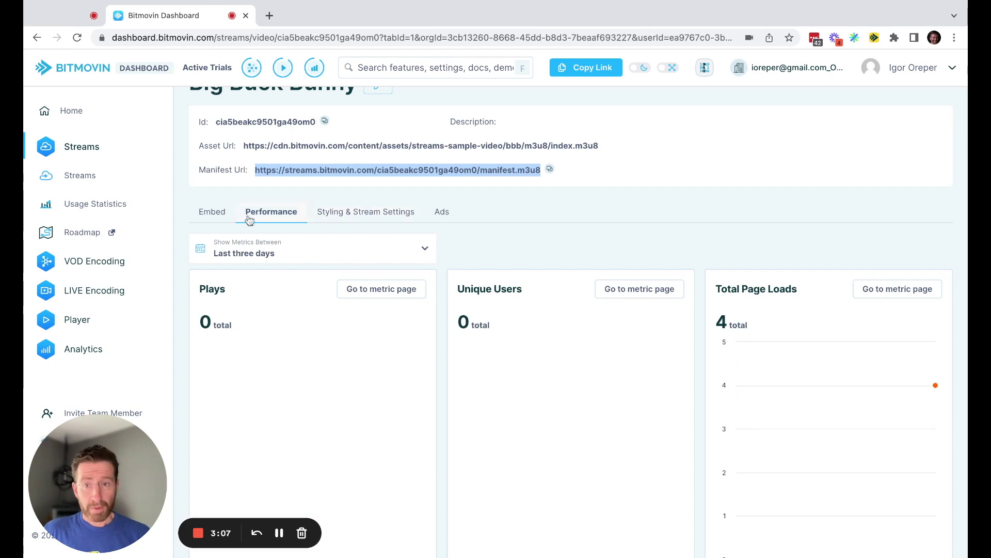
{"action": "left_click", "coordinate": [213, 217]}
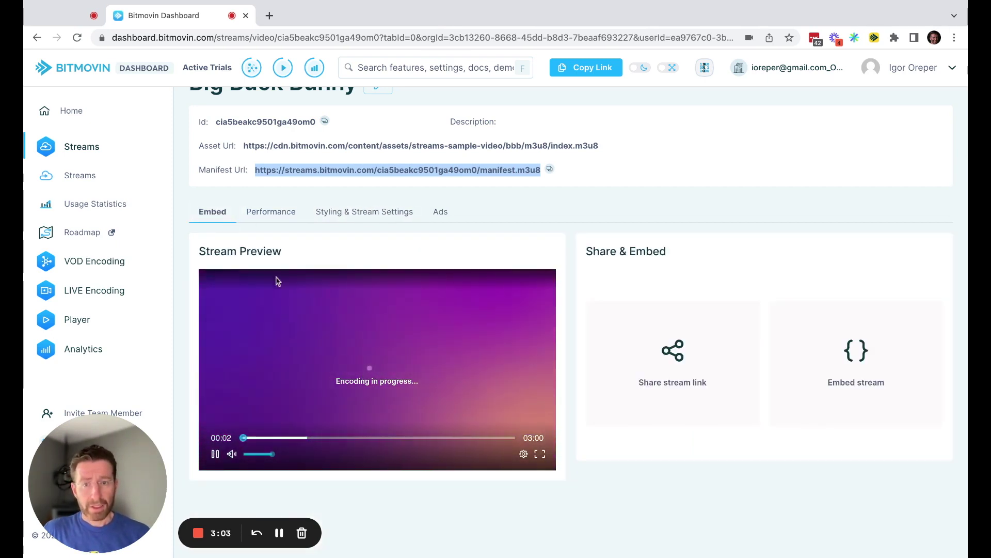
{"action": "left_click", "coordinate": [277, 220]}
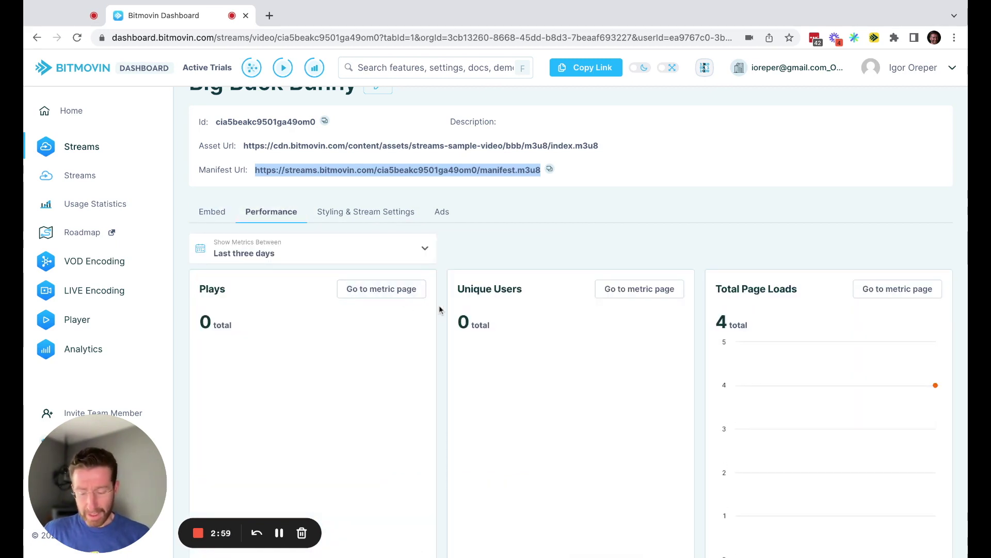
{"action": "left_click", "coordinate": [275, 257]}
{"action": "left_click", "coordinate": [248, 303]}
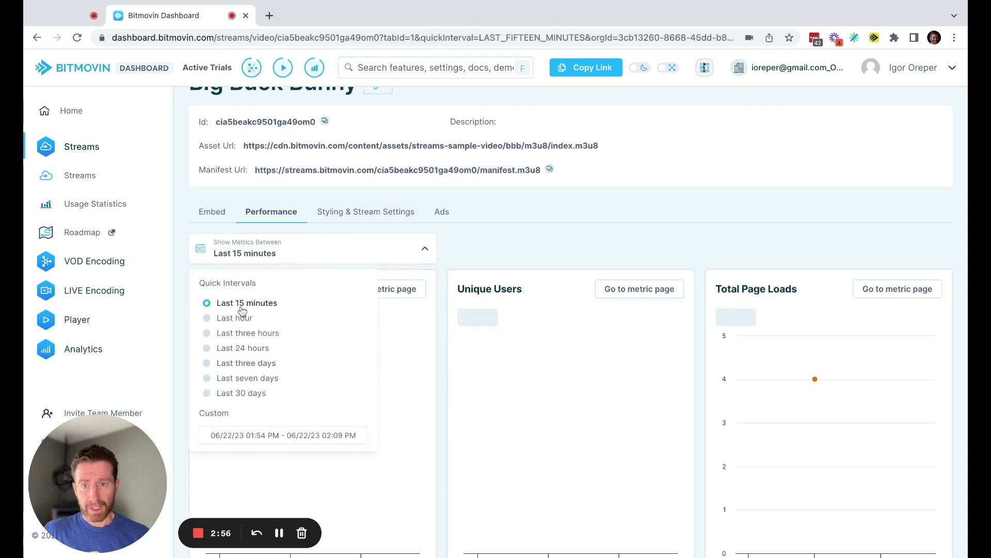
{"action": "left_click", "coordinate": [585, 259]}
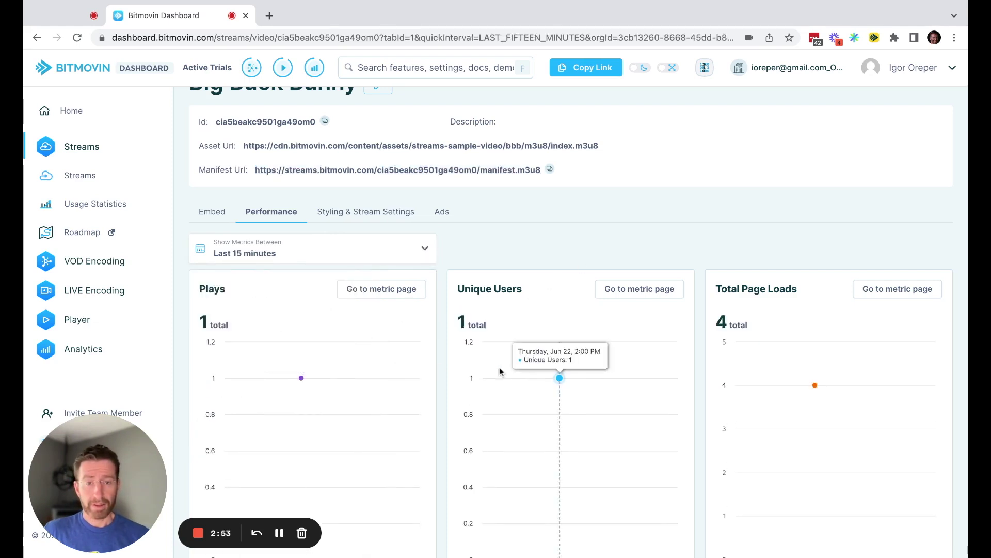
{"action": "scroll", "coordinate": [438, 333], "scroll_direction": "down", "scroll_amount": 5}
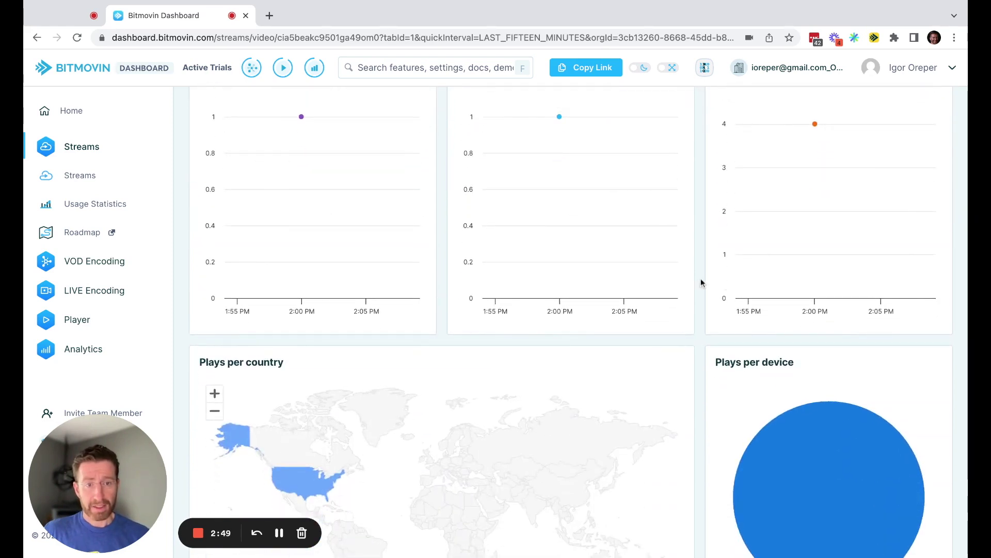
{"action": "scroll", "coordinate": [701, 281], "scroll_direction": "down", "scroll_amount": 3}
{"action": "scroll", "coordinate": [701, 281], "scroll_direction": "up", "scroll_amount": 7}
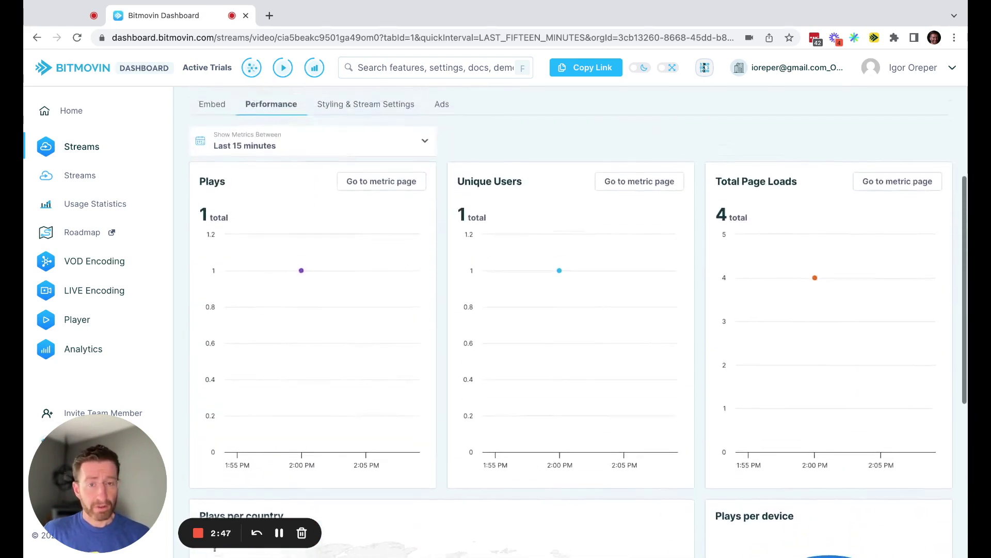
{"action": "scroll", "coordinate": [385, 239], "scroll_direction": "up", "scroll_amount": 1}
Step: Expand the Watermark, Poster and Styling settings, then view the Ads configuration
{"action": "left_click", "coordinate": [352, 222]}
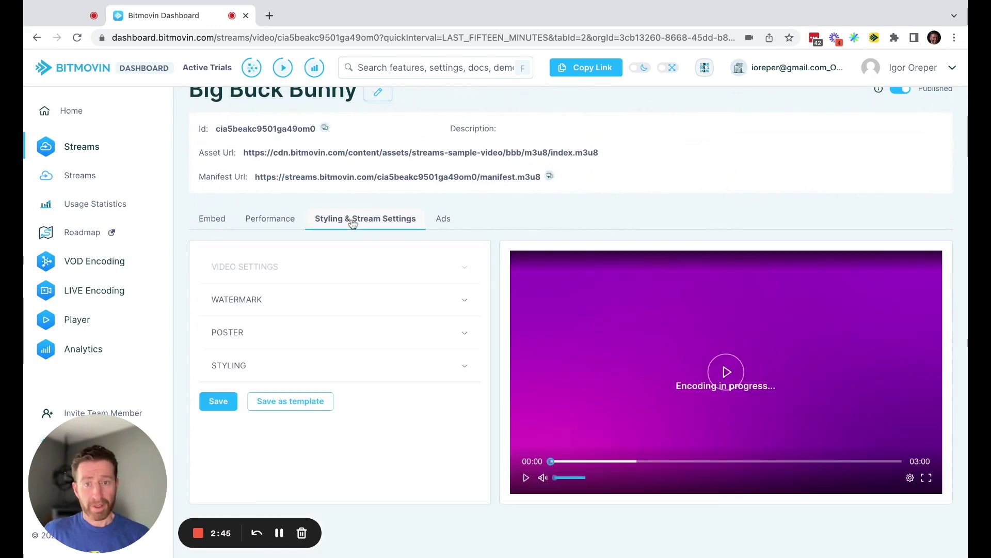
{"action": "left_click", "coordinate": [244, 297]}
{"action": "scroll", "coordinate": [242, 295], "scroll_direction": "down", "scroll_amount": 2}
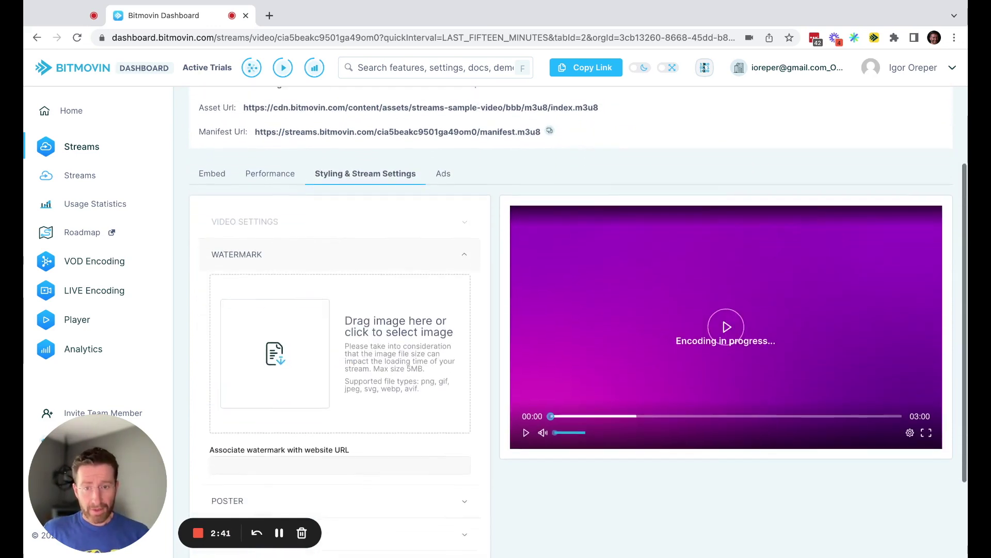
{"action": "scroll", "coordinate": [401, 349], "scroll_direction": "down", "scroll_amount": 2}
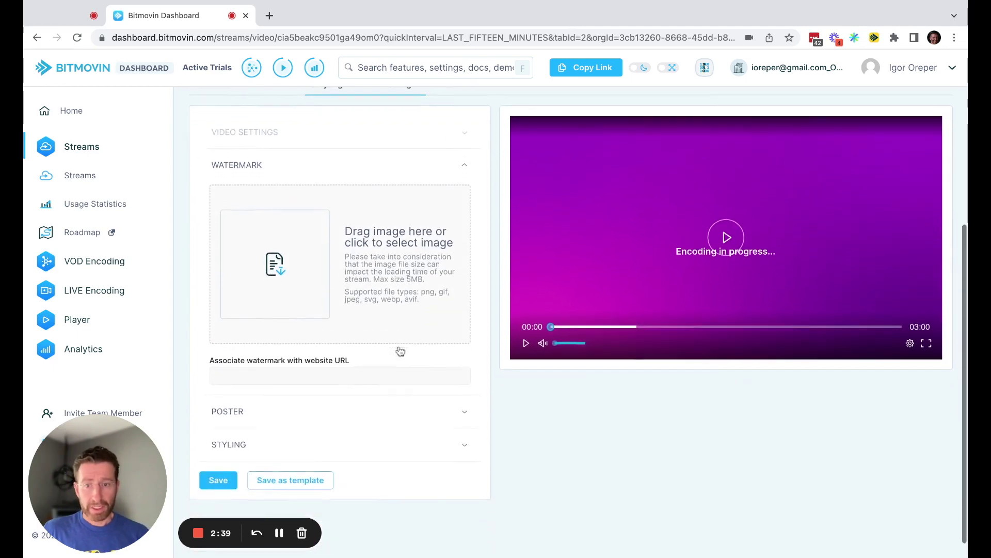
{"action": "left_click", "coordinate": [321, 389]}
{"action": "scroll", "coordinate": [320, 388], "scroll_direction": "down", "scroll_amount": 1}
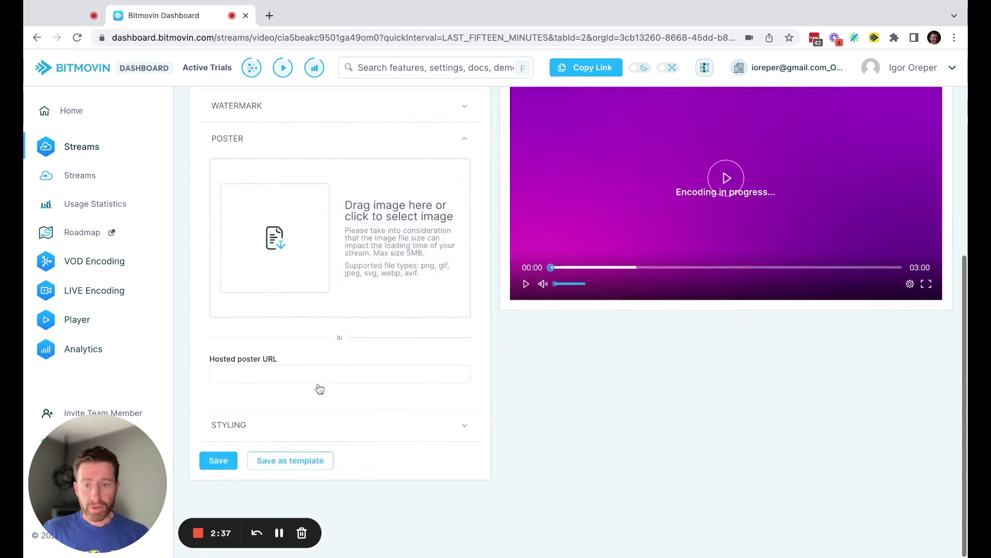
{"action": "left_click", "coordinate": [263, 436]}
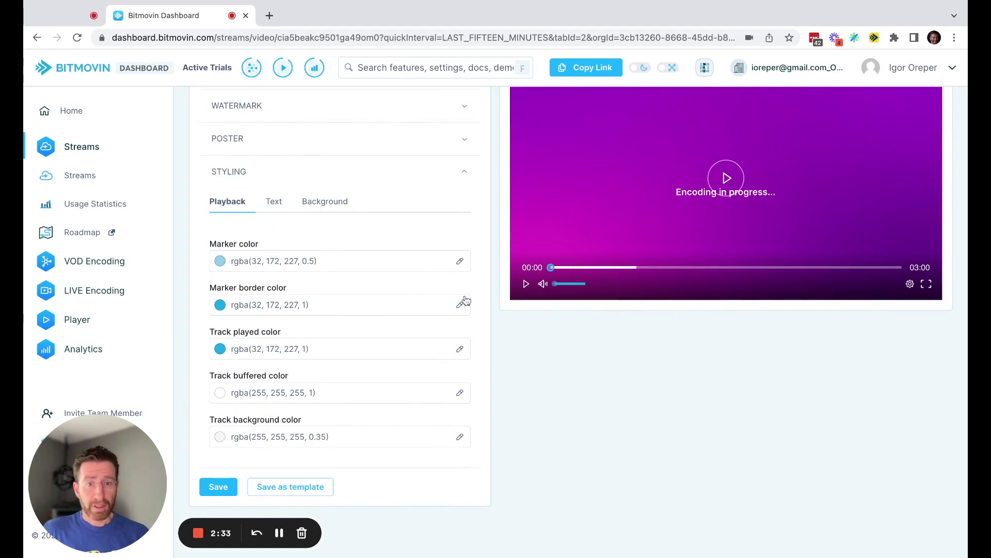
{"action": "scroll", "coordinate": [489, 281], "scroll_direction": "up", "scroll_amount": 3}
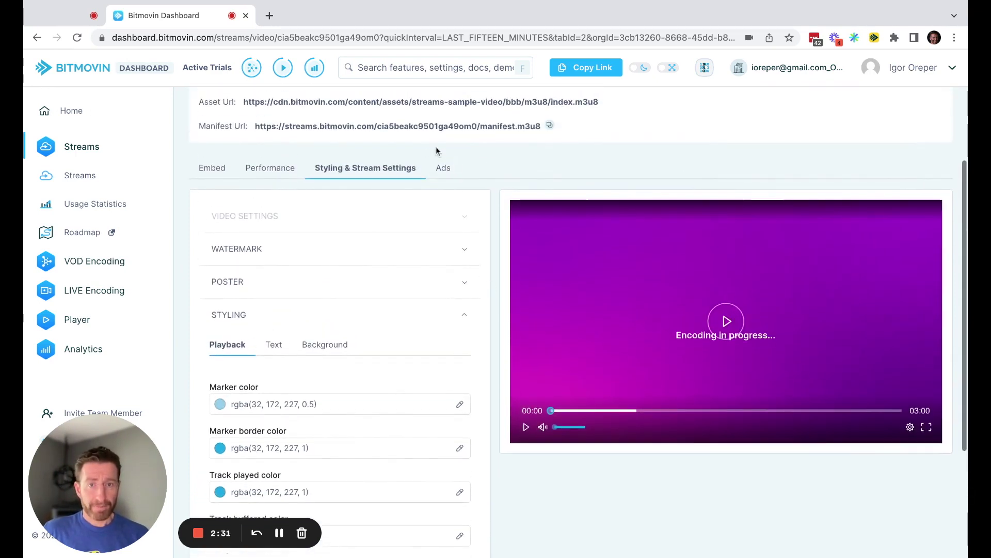
{"action": "left_click", "coordinate": [442, 169]}
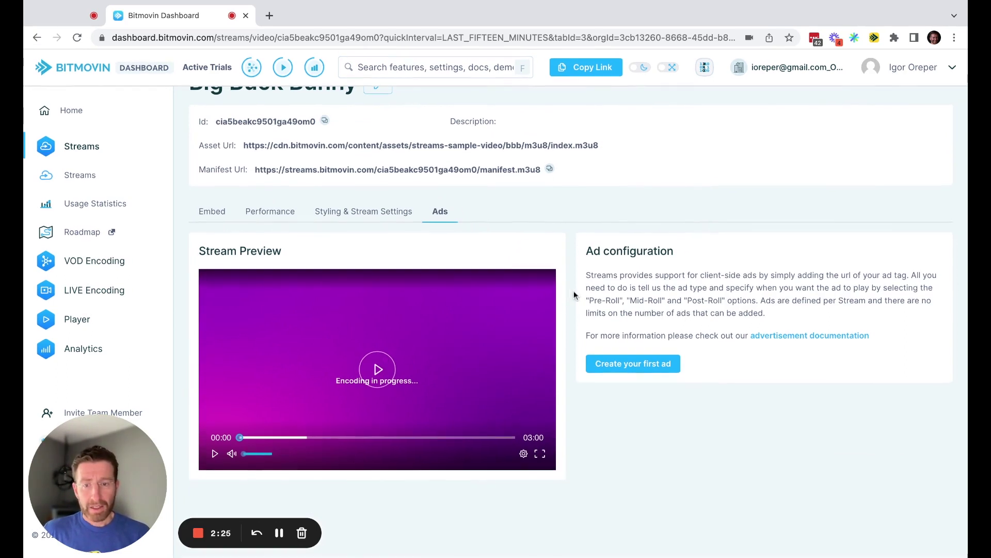
{"action": "scroll", "coordinate": [550, 221], "scroll_direction": "up", "scroll_amount": 2}
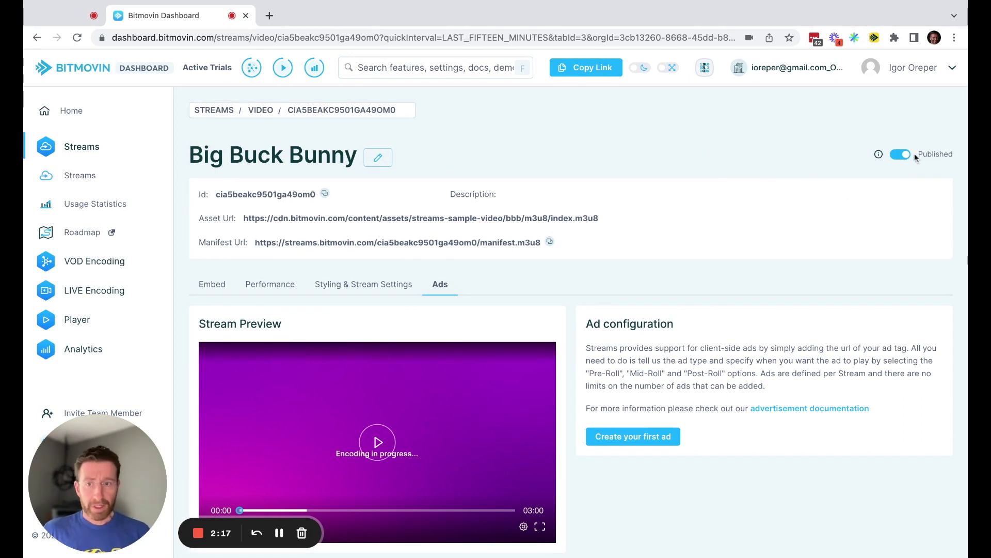
{"action": "left_click", "coordinate": [79, 176]}
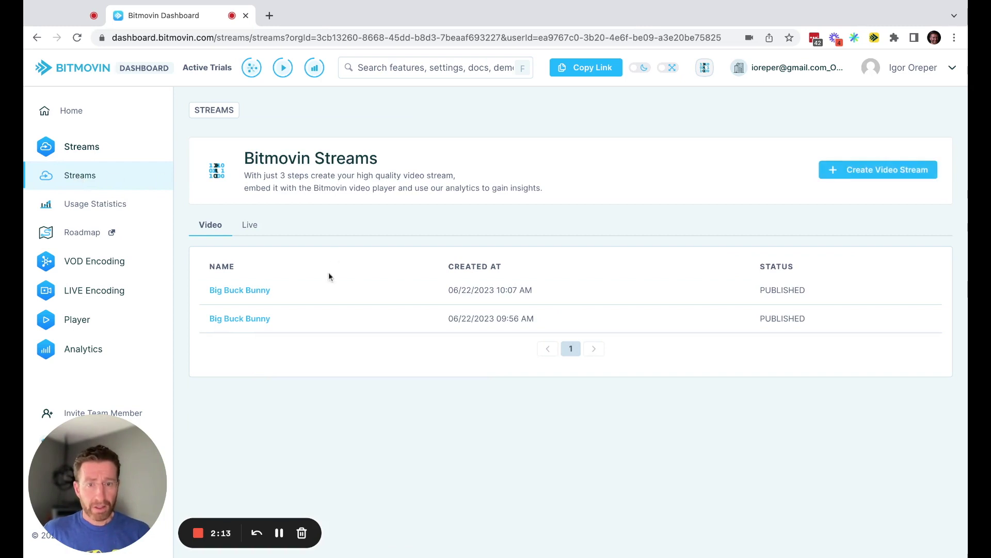
Step: Open the older Big Buck Bunny stream and play its preview video
{"action": "left_click", "coordinate": [254, 320]}
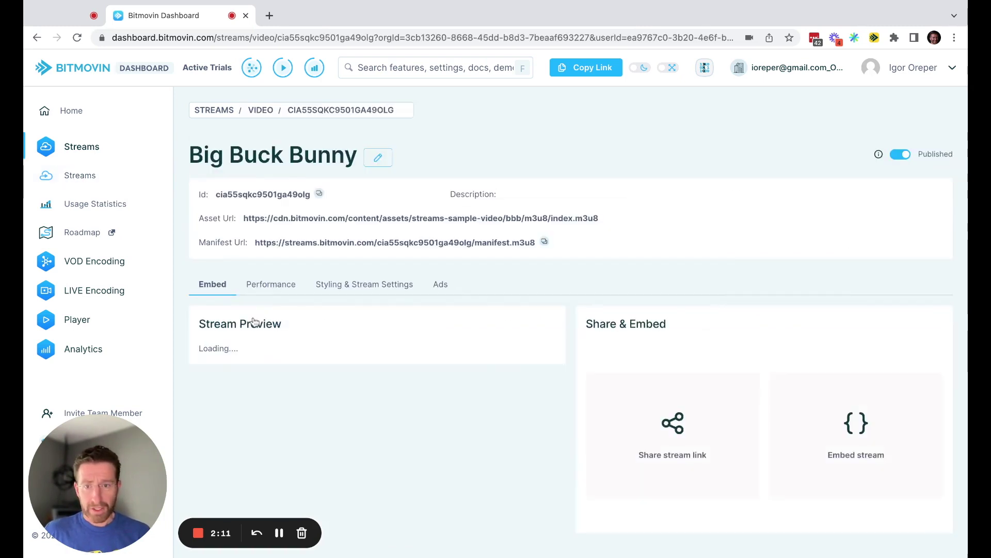
{"action": "scroll", "coordinate": [402, 355], "scroll_direction": "down", "scroll_amount": 2}
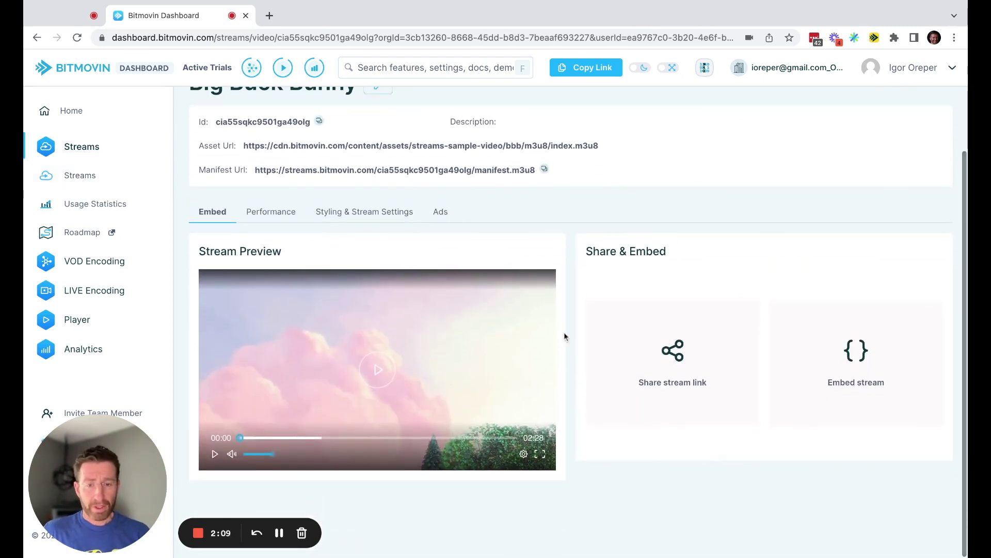
{"action": "left_click", "coordinate": [374, 370]}
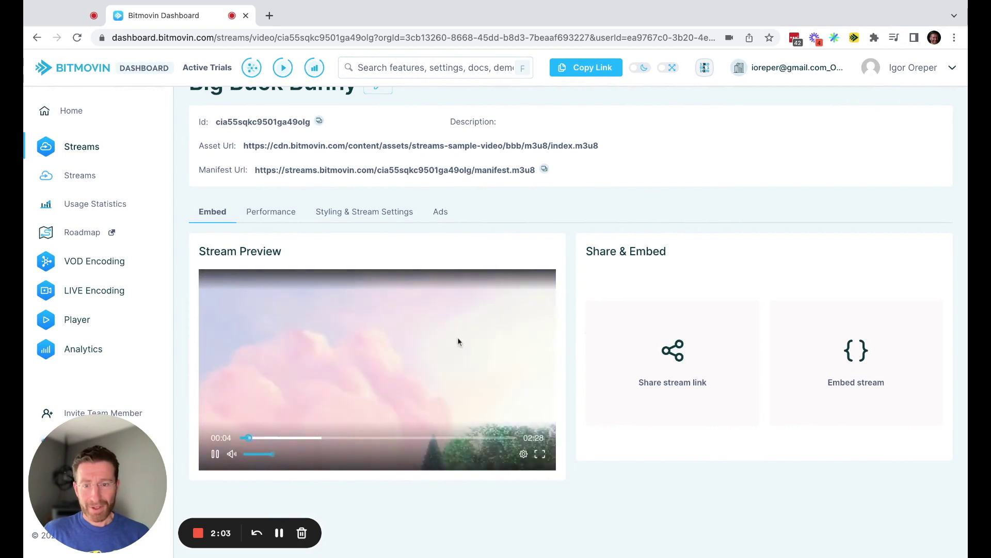
{"action": "left_click", "coordinate": [275, 211]}
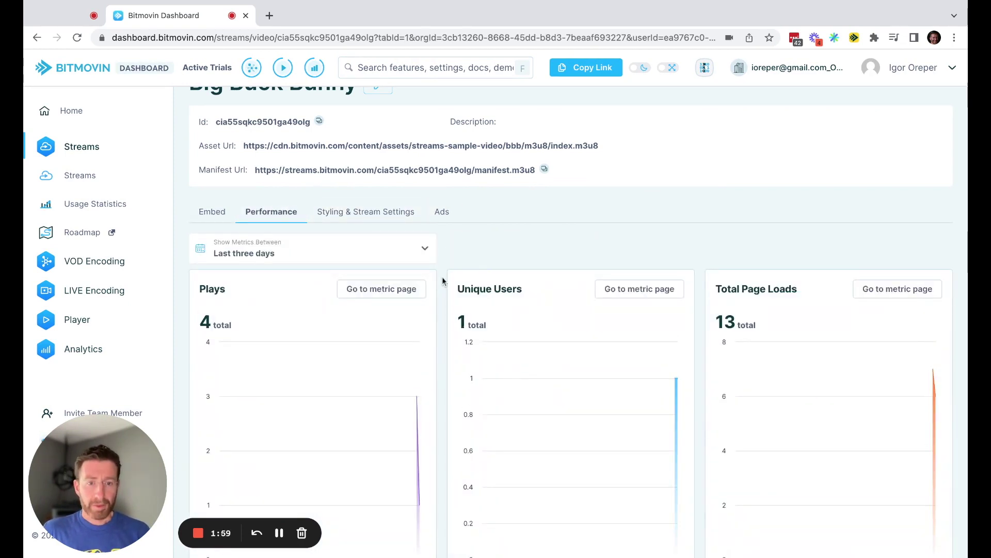
Step: Review the Plays, Unique Users and Total Page Loads charts: 4 plays, 13 page loads
{"action": "scroll", "coordinate": [444, 282], "scroll_direction": "down", "scroll_amount": 2}
{"action": "scroll", "coordinate": [443, 280], "scroll_direction": "up", "scroll_amount": 2}
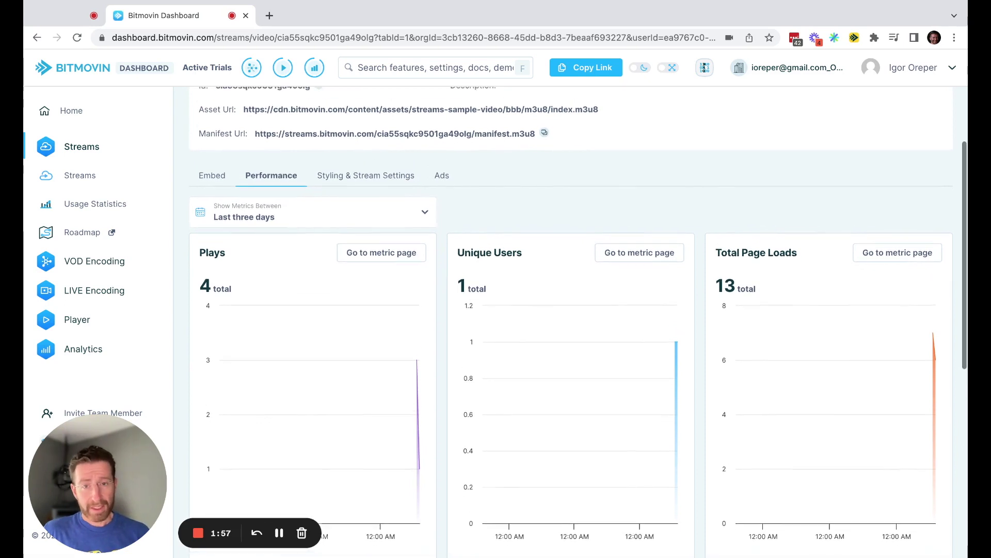
{"action": "scroll", "coordinate": [570, 320], "scroll_direction": "down", "scroll_amount": 1}
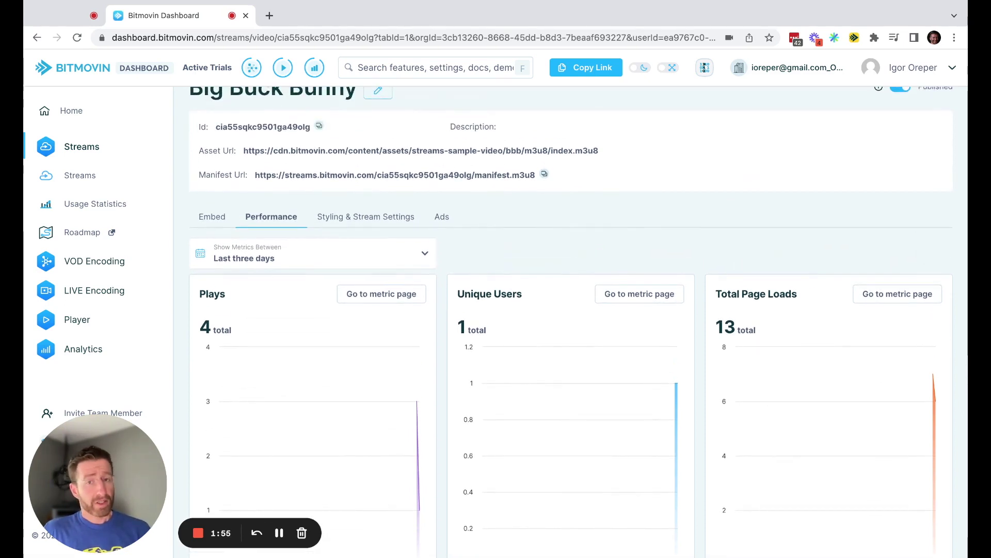